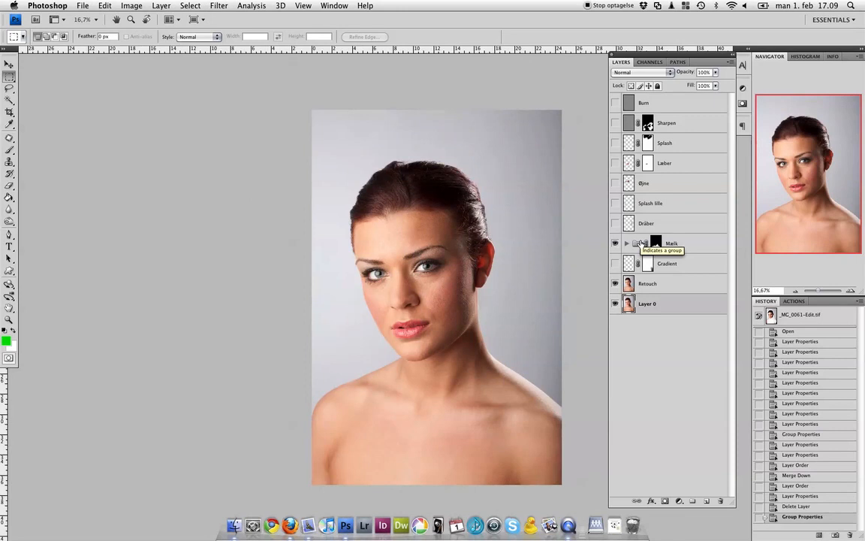
# Compare the portrait with the Retouch layer hidden and shown, both in full view and close up on the face.
pyautogui.click(615, 285)
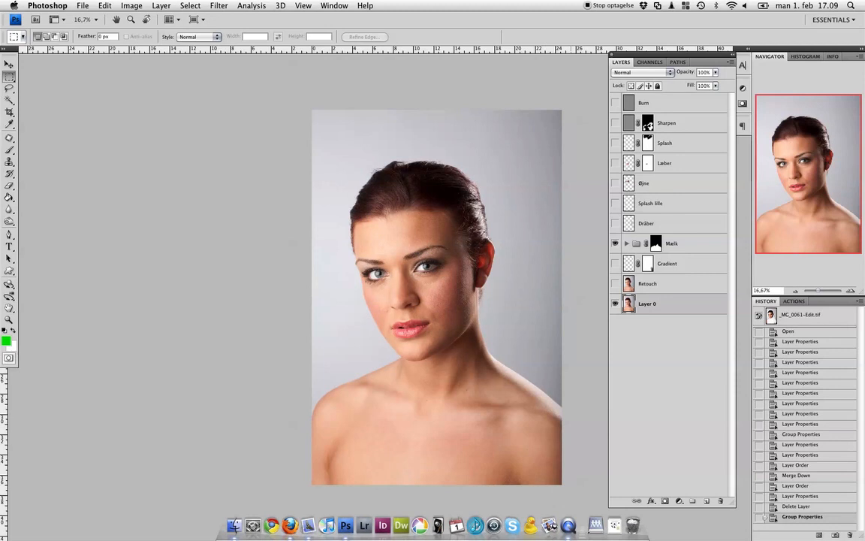
pyautogui.click(615, 283)
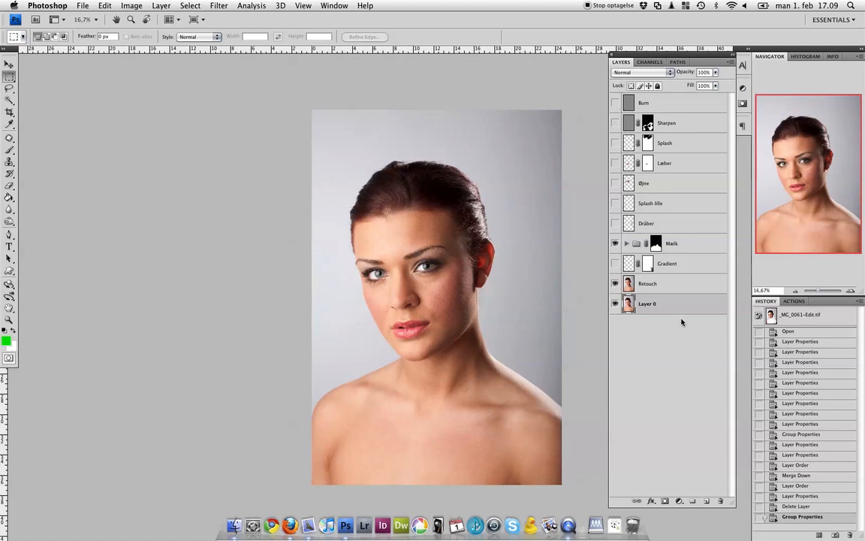
pyautogui.click(648, 283)
pyautogui.click(615, 283)
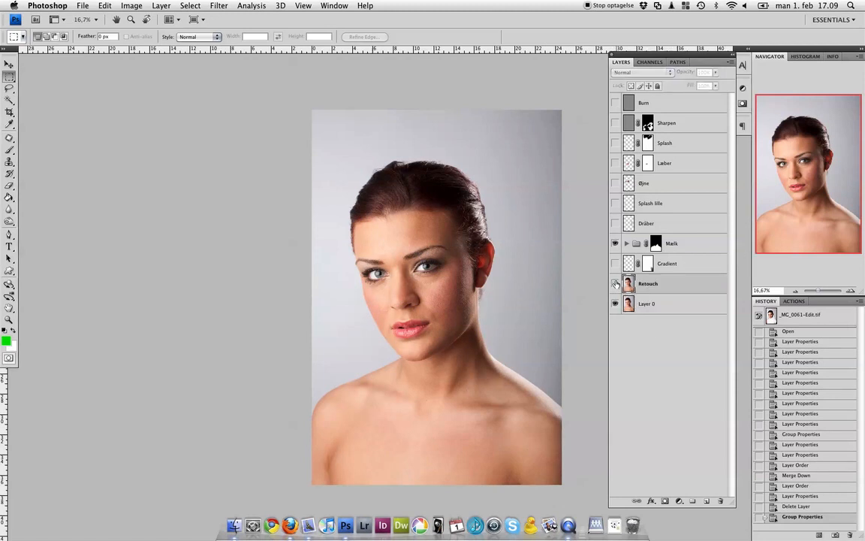
pyautogui.click(615, 284)
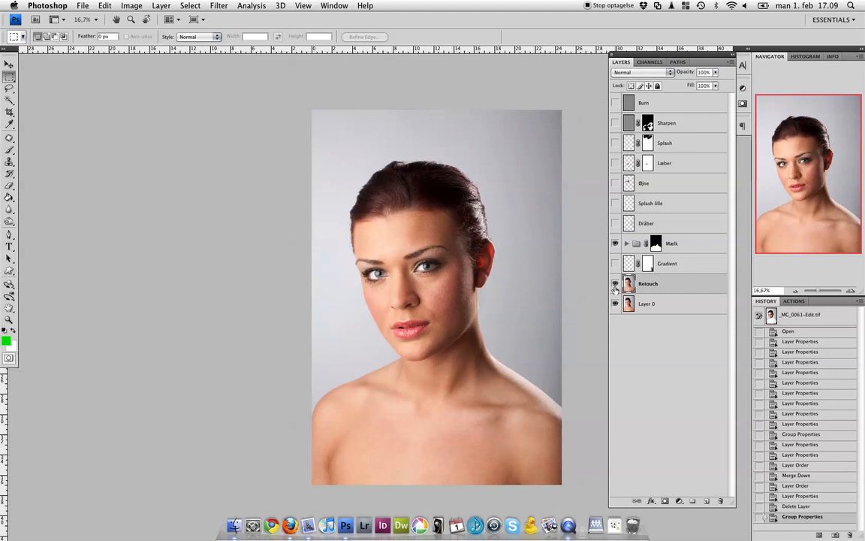
pyautogui.press('super+plus')
pyautogui.press('super+plus')
pyautogui.press('super+plus')
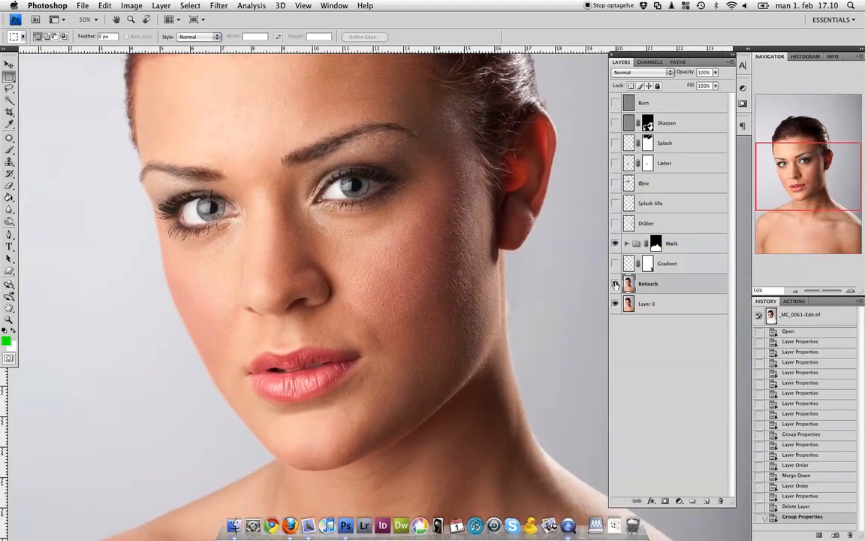
pyautogui.click(615, 284)
pyautogui.click(616, 283)
pyautogui.click(615, 284)
pyautogui.click(615, 284)
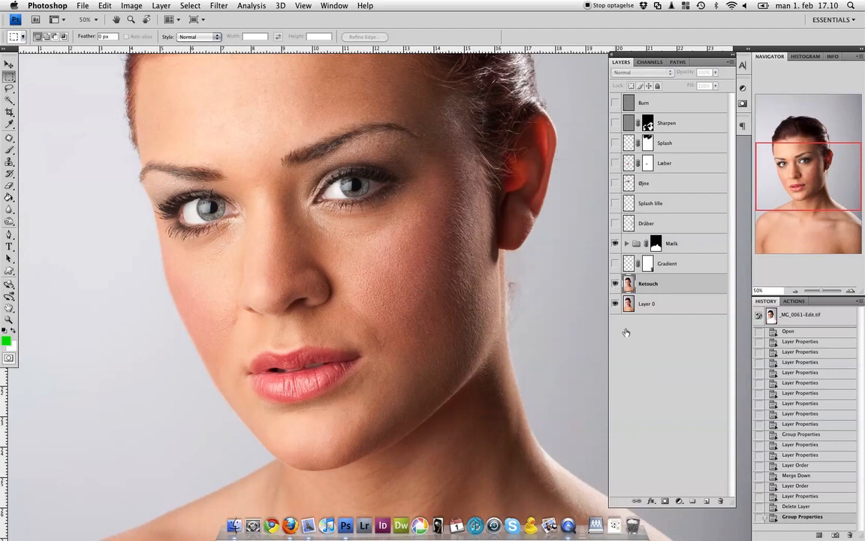
# Make the Læber and Øjne layers visible to bring in the lip and eye adjustments.
pyautogui.click(615, 163)
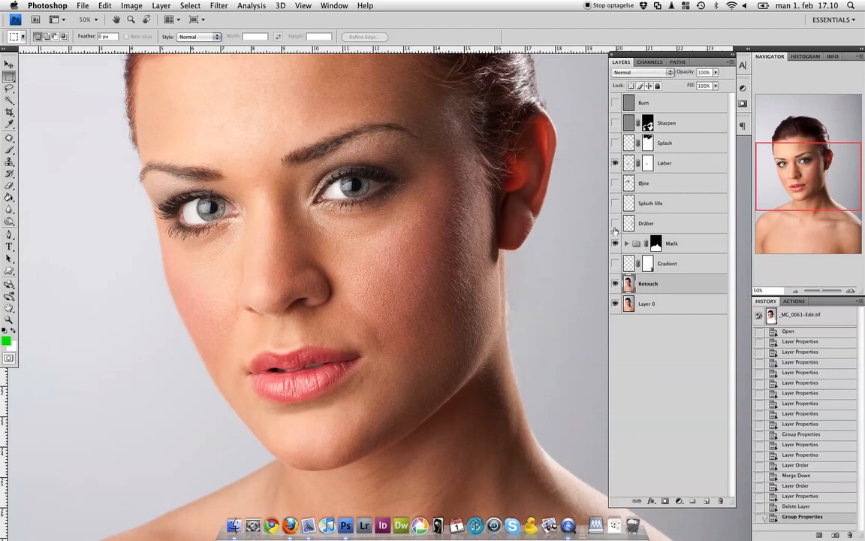
pyautogui.click(615, 163)
pyautogui.click(615, 163)
pyautogui.click(615, 183)
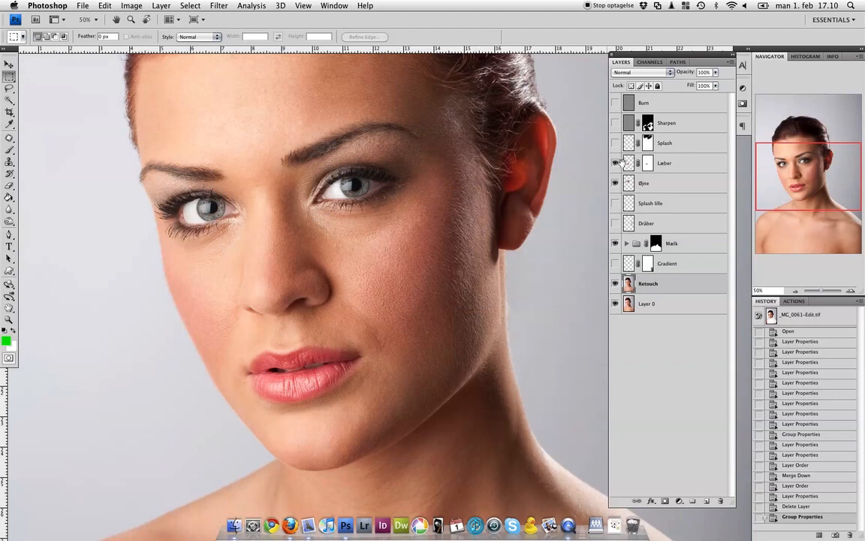
pyautogui.moveTo(787, 185)
pyautogui.mouseDown()
pyautogui.moveTo(788, 172)
pyautogui.moveTo(785, 187)
pyautogui.mouseUp()
# Turn on the Gradient layer's visibility while viewing the whole portrait, checking the background with and without it.
pyautogui.press('super+minus')
pyautogui.press('super+minus')
pyautogui.press('super+minus')
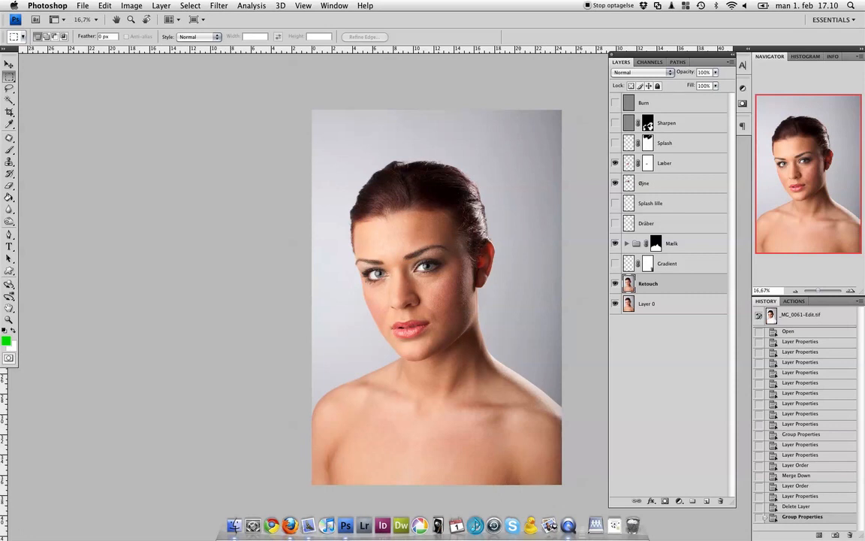
pyautogui.click(615, 264)
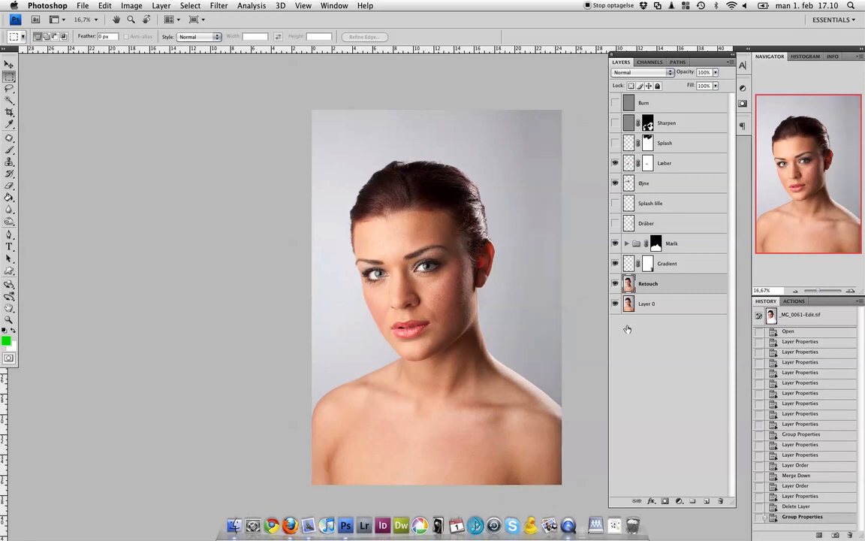
pyautogui.click(615, 269)
pyautogui.click(615, 263)
# Expand the Mælk group down to the Mælkelag subgroup and make its lowest milk layer, Layer 6, visible.
pyautogui.click(626, 244)
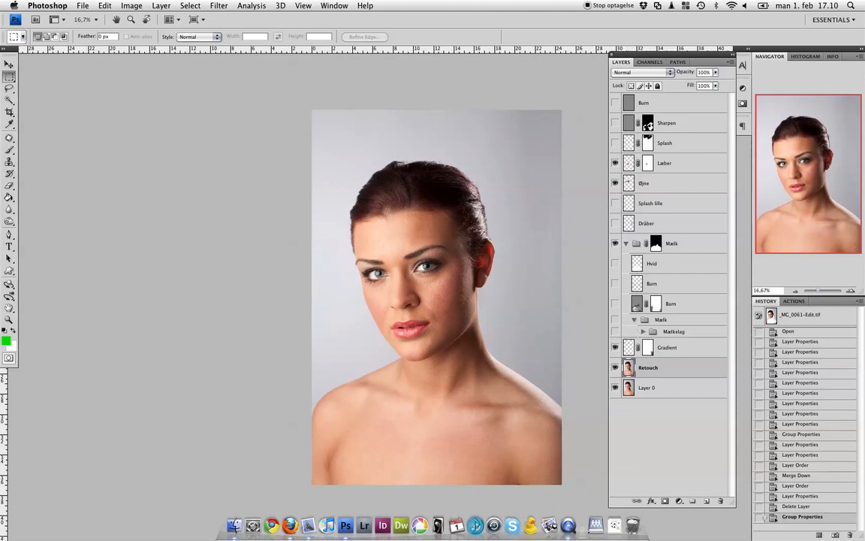
pyautogui.click(643, 331)
pyautogui.moveTo(733, 293); pyautogui.dragTo(730, 406)
pyautogui.click(616, 428)
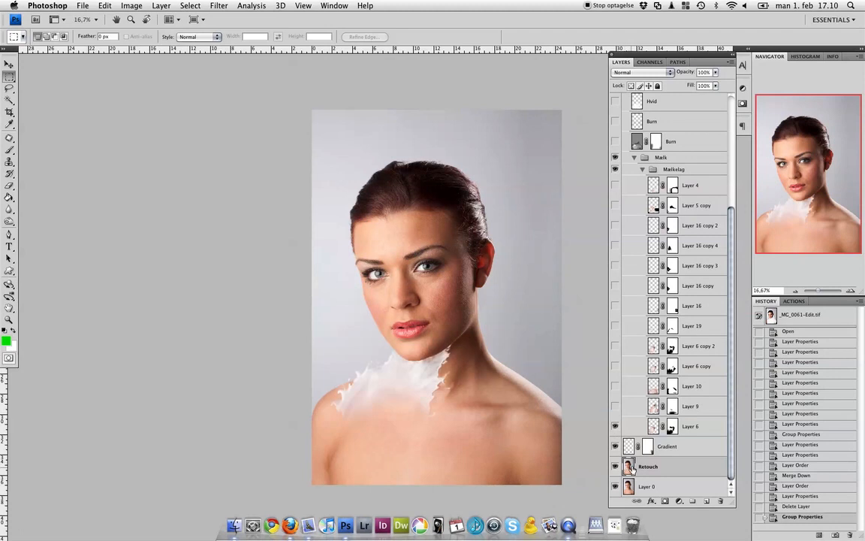
# Try the Normal blending mode on Layer 6, and return it to Lighten.
pyautogui.click(689, 425)
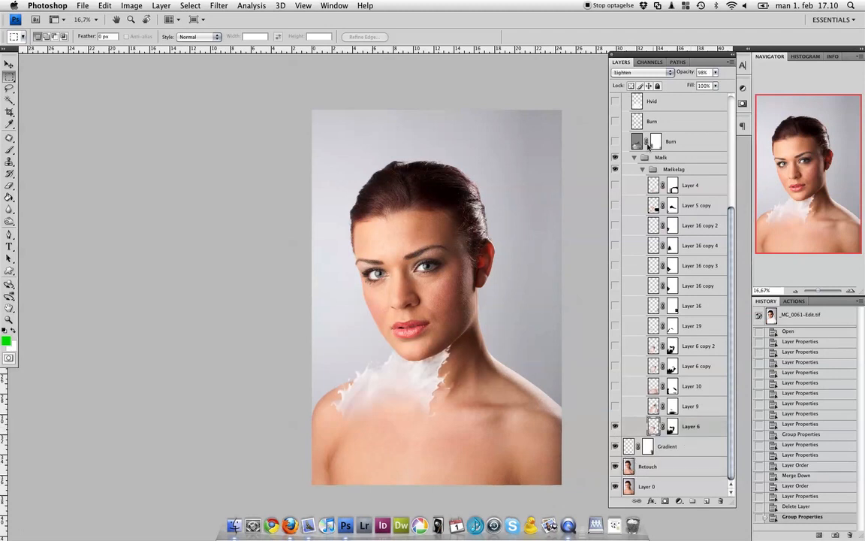
pyautogui.click(668, 72)
pyautogui.click(627, 14)
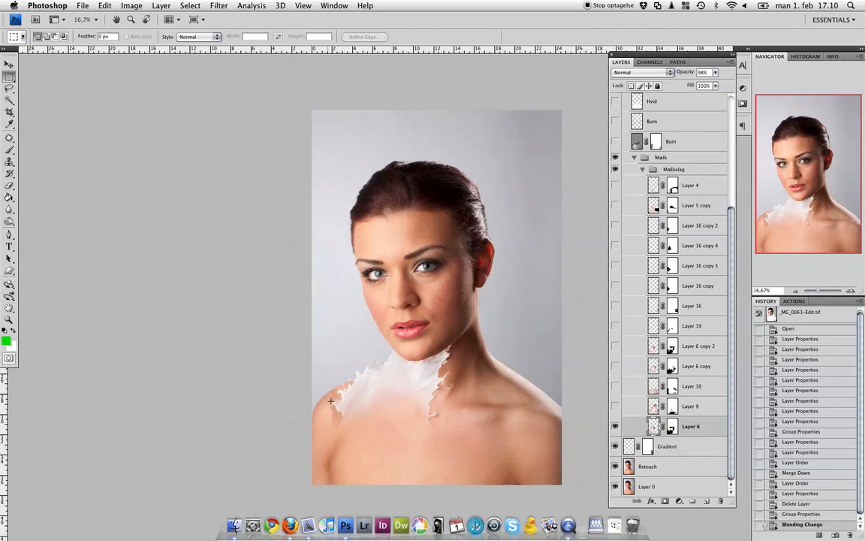
pyautogui.click(641, 73)
pyautogui.press('Escape')
pyautogui.hotkey('shift', 'alt', 'g')
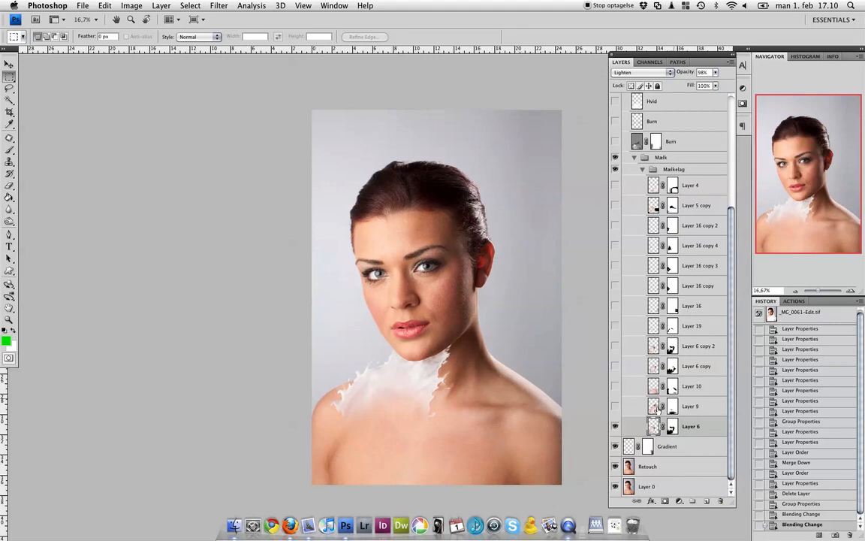
# Make all the remaining milk layers in the Mælkelag subgroup visible, from Layer 9 up to Layer 4.
pyautogui.click(615, 385)
pyautogui.click(616, 405)
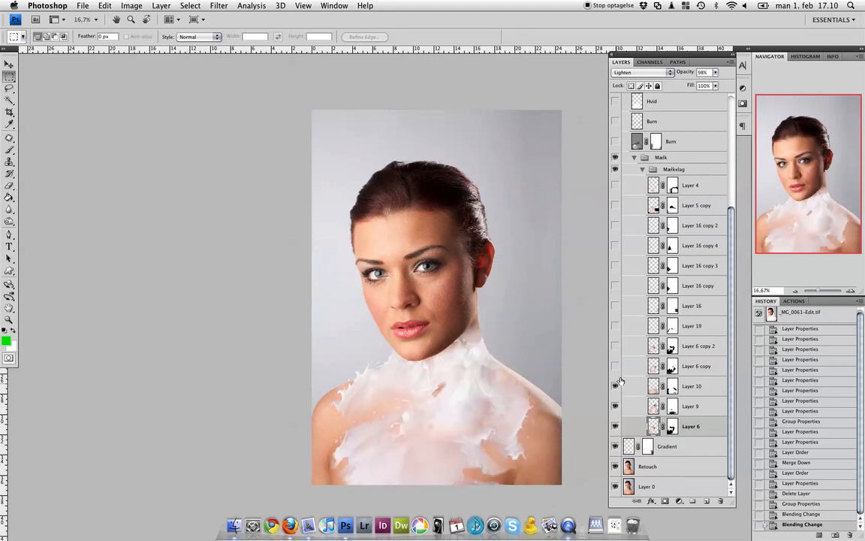
pyautogui.click(615, 385)
pyautogui.click(615, 385)
pyautogui.moveTo(615, 365); pyautogui.dragTo(615, 185)
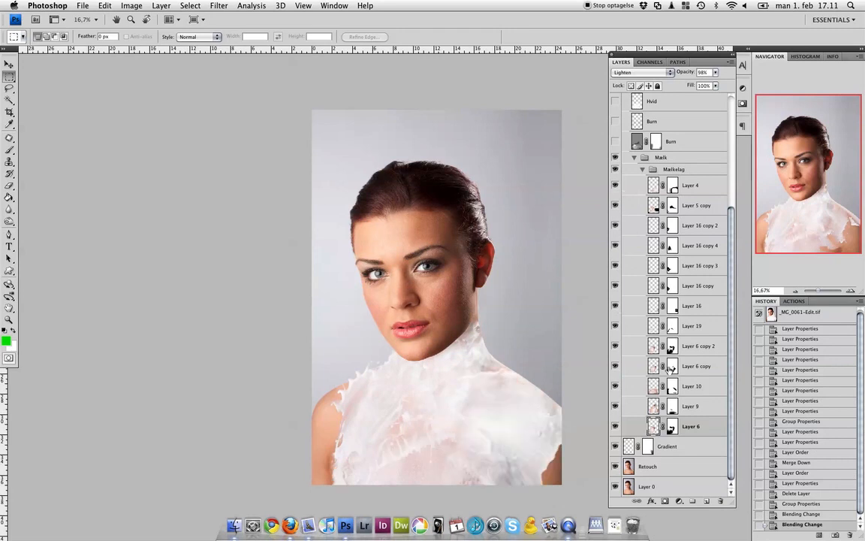
# Compare the milk dress with the Hvid layer in the Mælk group shown and hidden.
pyautogui.scroll(1, 731, 322)
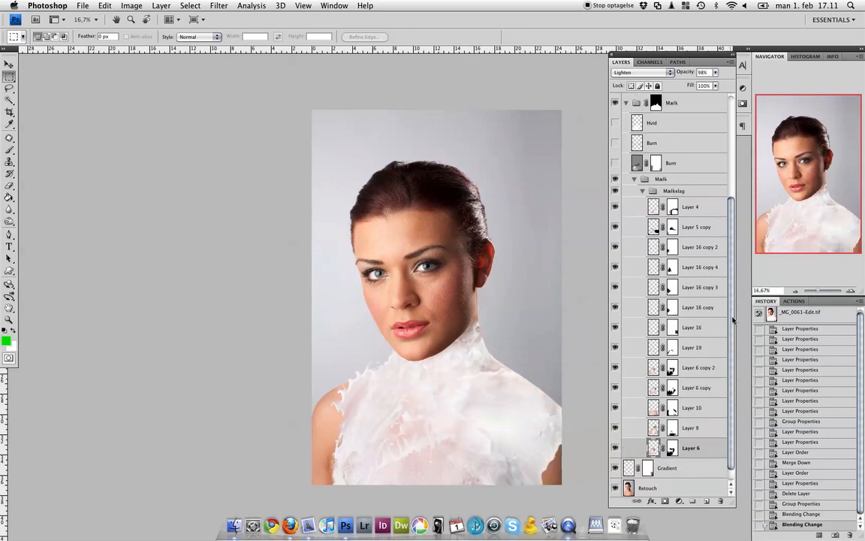
pyautogui.scroll(4, 733, 321)
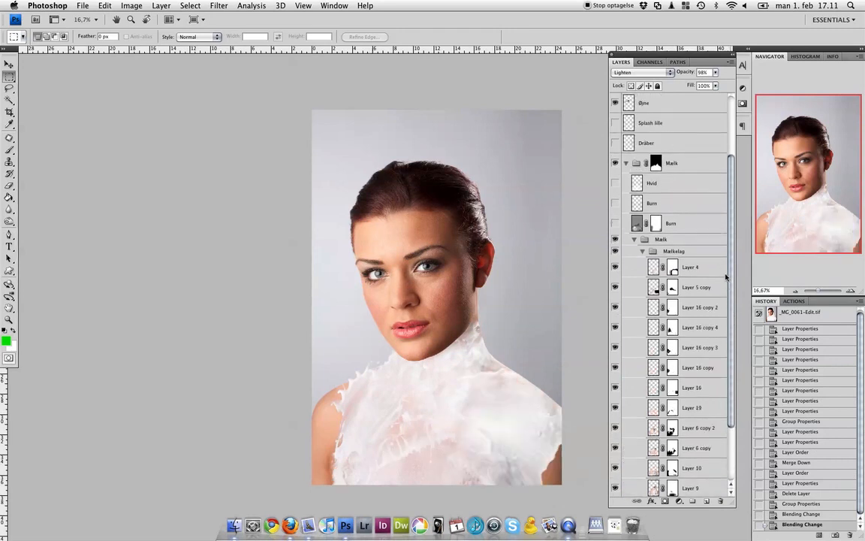
pyautogui.scroll(2, 722, 248)
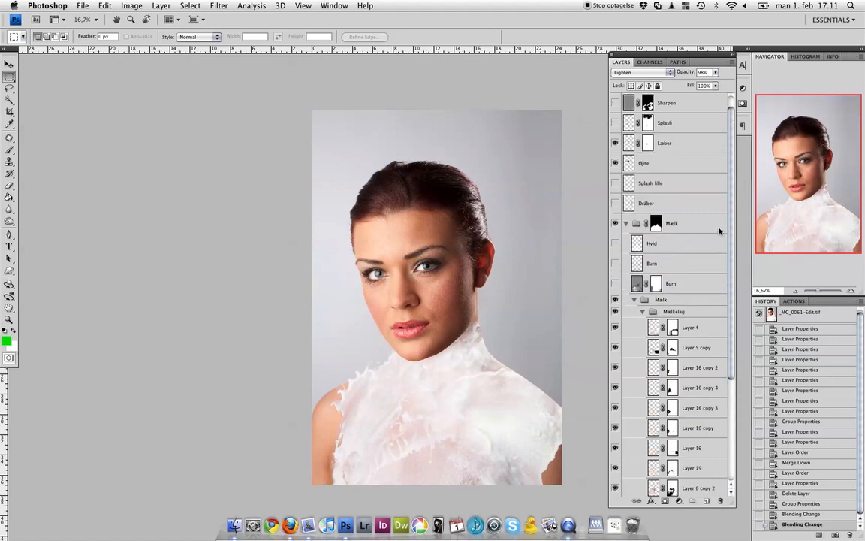
pyautogui.scroll(-1, 711, 315)
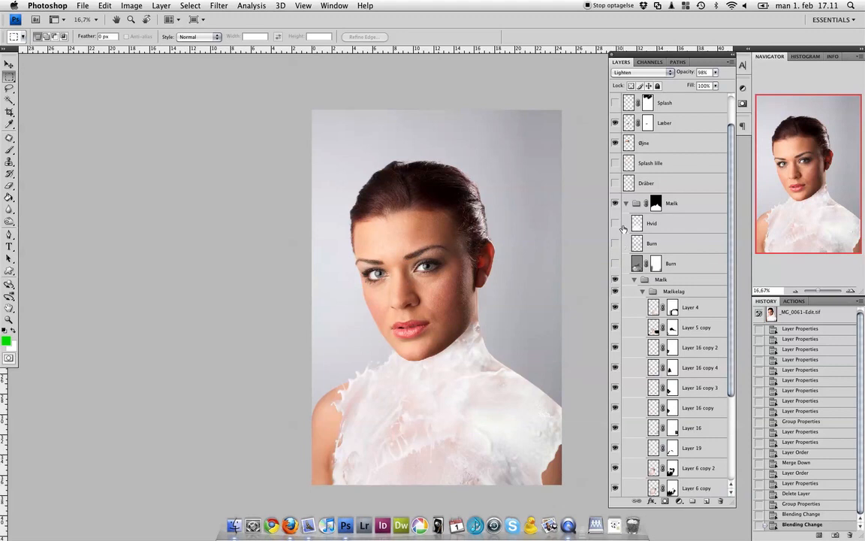
pyautogui.click(615, 223)
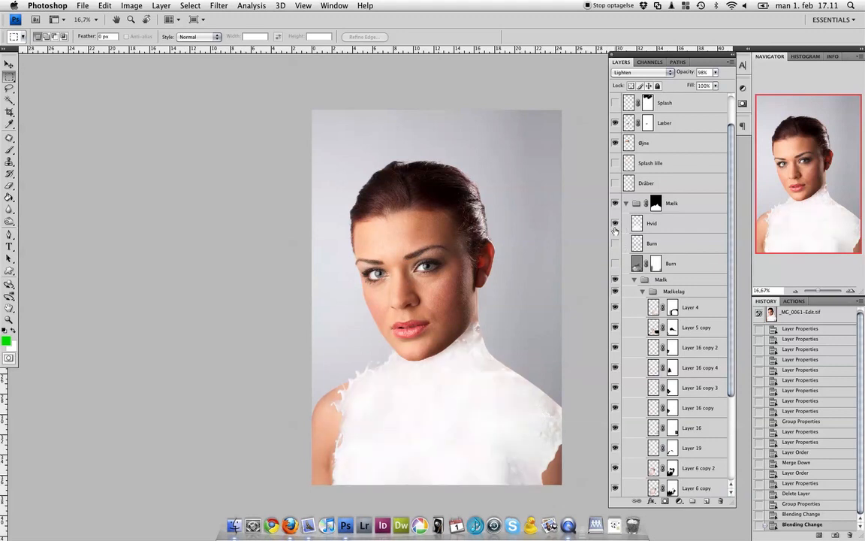
pyautogui.click(615, 224)
pyautogui.click(614, 224)
pyautogui.click(616, 224)
pyautogui.click(615, 224)
# Hide the Hvid layer and inner Mælk subgroup, and compare the bare skin with and without the masked Burn layer.
pyautogui.moveTo(615, 224); pyautogui.dragTo(614, 268)
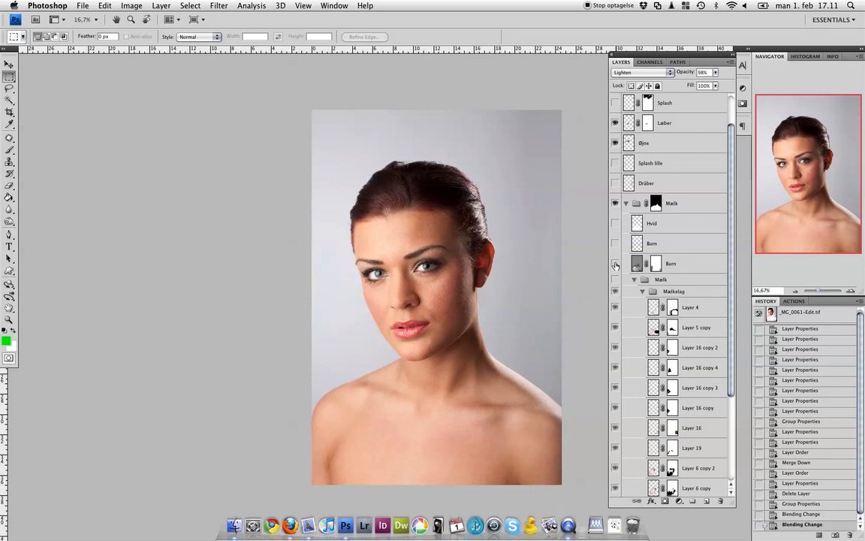
pyautogui.click(616, 264)
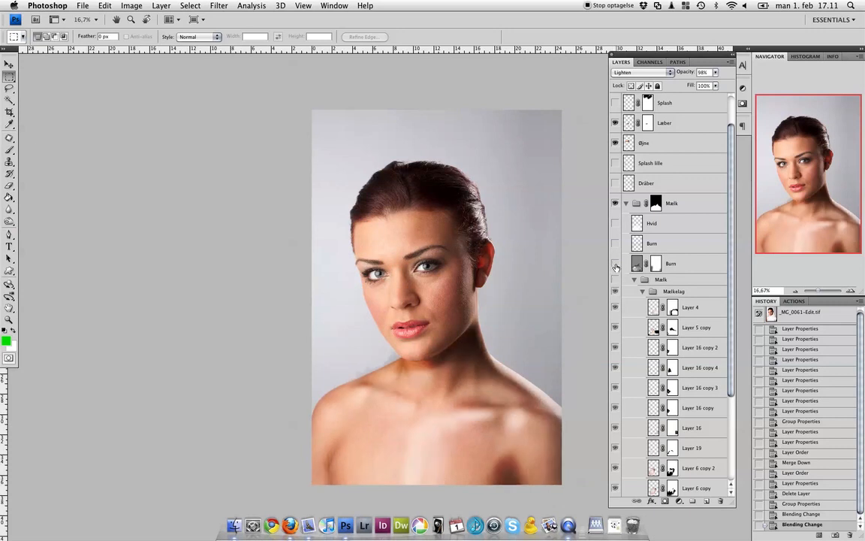
pyautogui.click(615, 265)
pyautogui.click(615, 264)
pyautogui.click(615, 264)
pyautogui.click(615, 264)
# Make the inner Mælk subgroup, the Hvid layer and both Burn layers of the Mælk group visible.
pyautogui.click(615, 279)
pyautogui.click(615, 264)
pyautogui.click(615, 264)
pyautogui.click(615, 223)
pyautogui.click(615, 264)
pyautogui.click(615, 265)
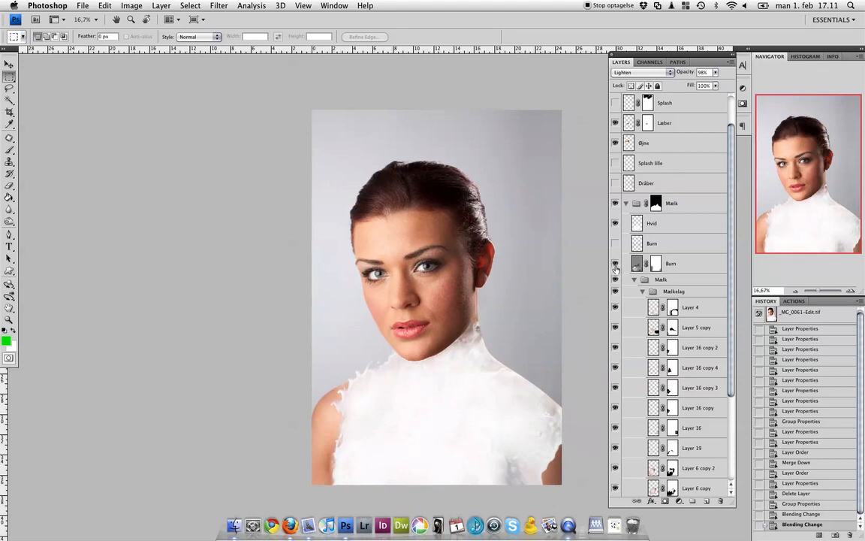
pyautogui.click(616, 263)
pyautogui.click(615, 244)
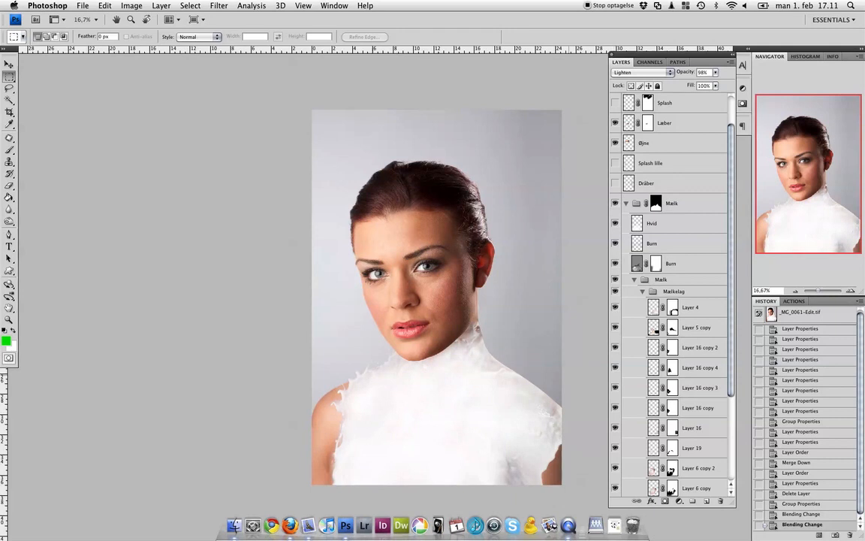
# Make the Dråber, Splash lille and Splash layers visible, and inspect the milk splashes around the neck up close.
pyautogui.moveTo(731, 264); pyautogui.dragTo(732, 234)
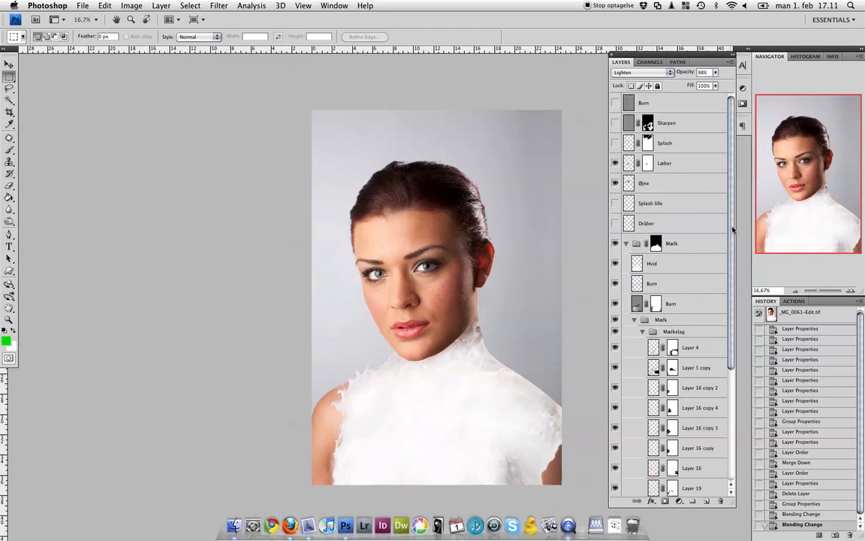
pyautogui.click(616, 224)
pyautogui.click(616, 202)
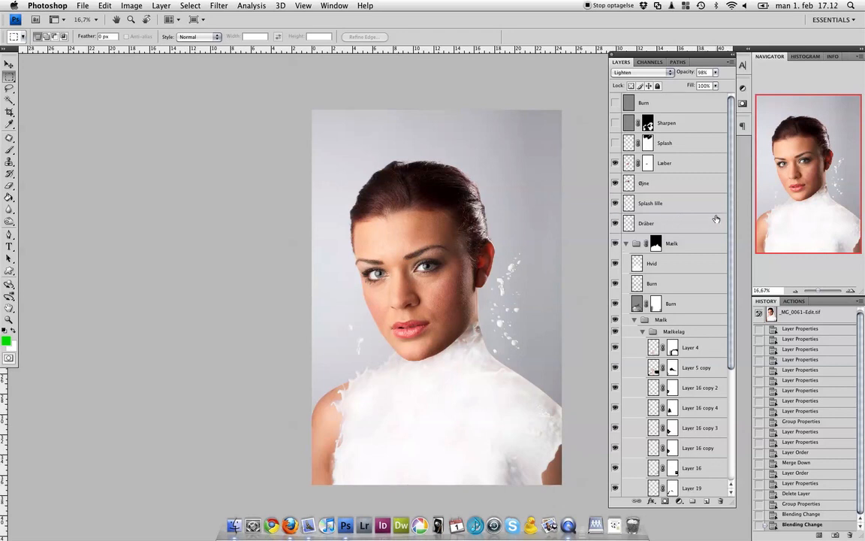
pyautogui.click(616, 143)
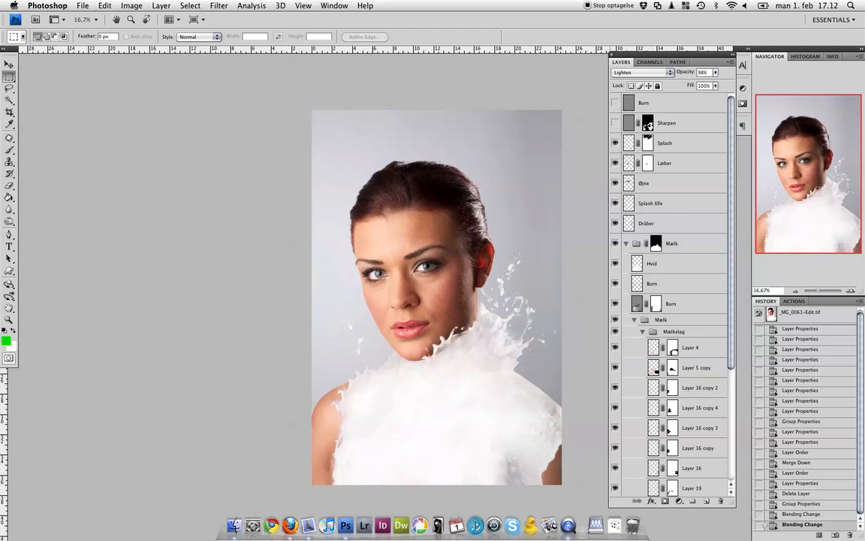
pyautogui.click(851, 292)
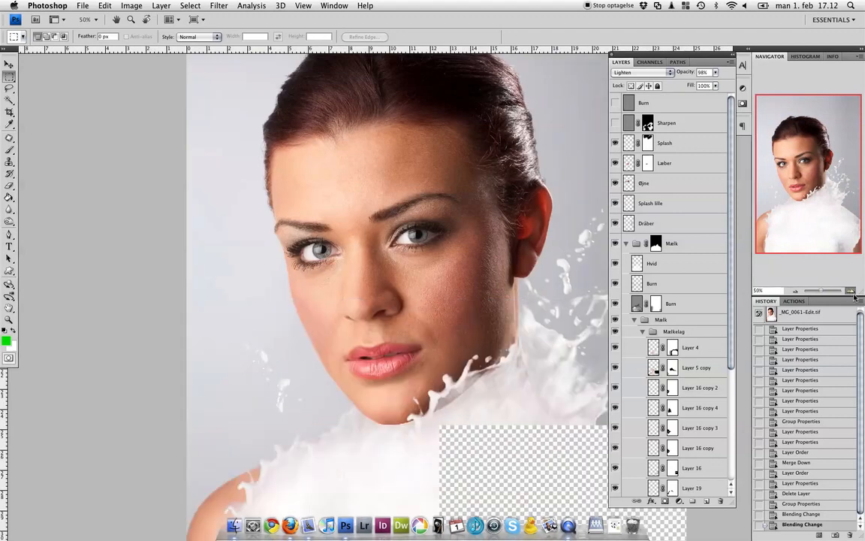
pyautogui.click(851, 291)
pyautogui.click(813, 195)
pyautogui.moveTo(812, 196); pyautogui.dragTo(814, 197)
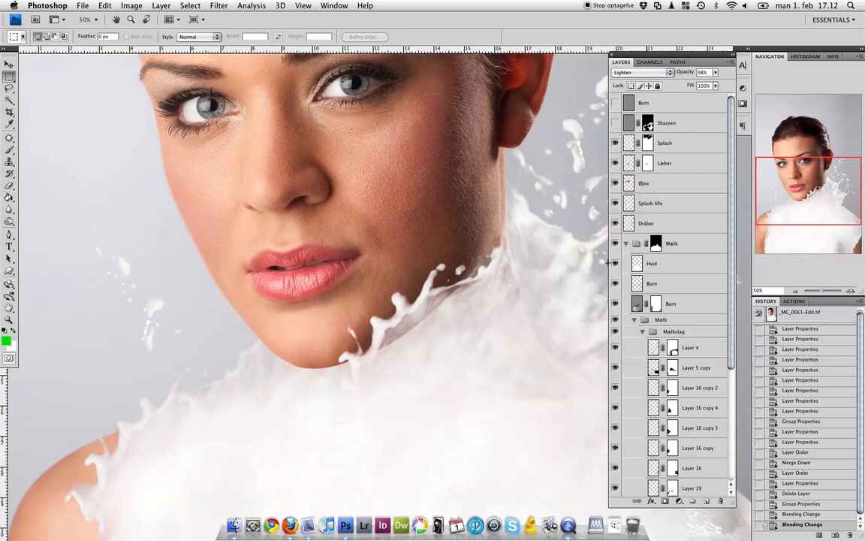
# Make the Sharpen layer visible and check its effect on the portrait and milk splashes at 25% zoom.
pyautogui.click(796, 290)
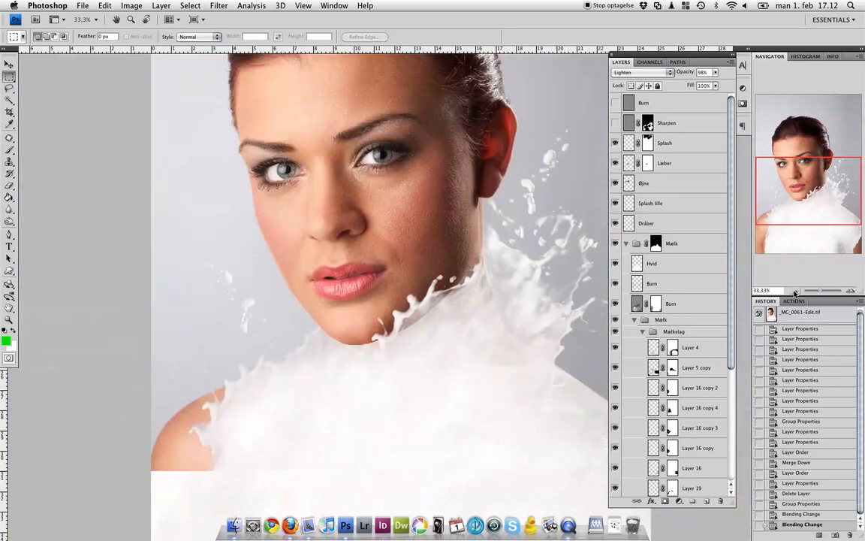
pyautogui.click(796, 290)
pyautogui.click(796, 291)
pyautogui.click(615, 122)
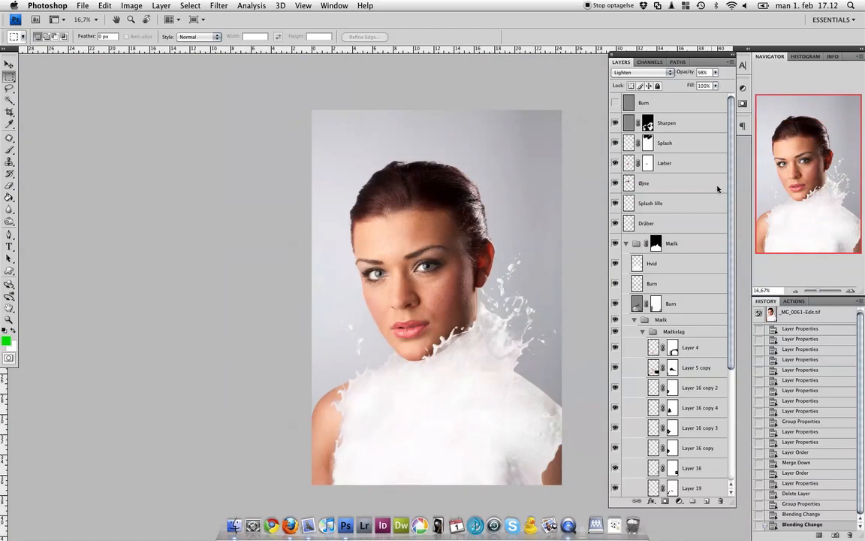
pyautogui.click(850, 290)
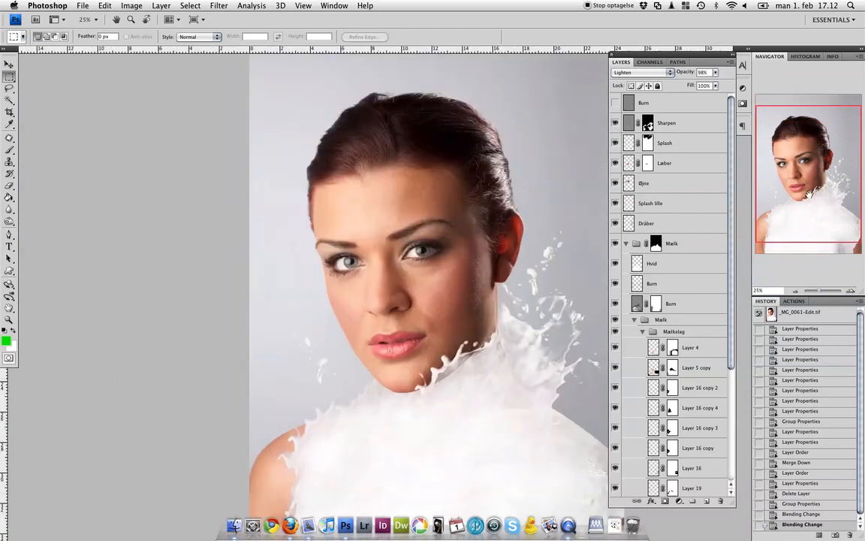
pyautogui.moveTo(784, 181); pyautogui.dragTo(788, 186)
pyautogui.click(615, 123)
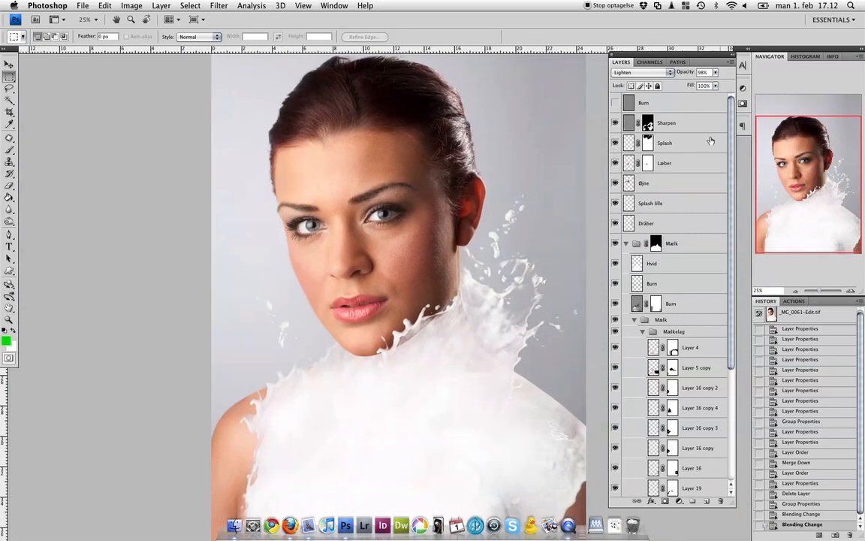
# Make the topmost Burn layer visible and compare the whole portrait with and without it at 12.5% zoom.
pyautogui.click(615, 102)
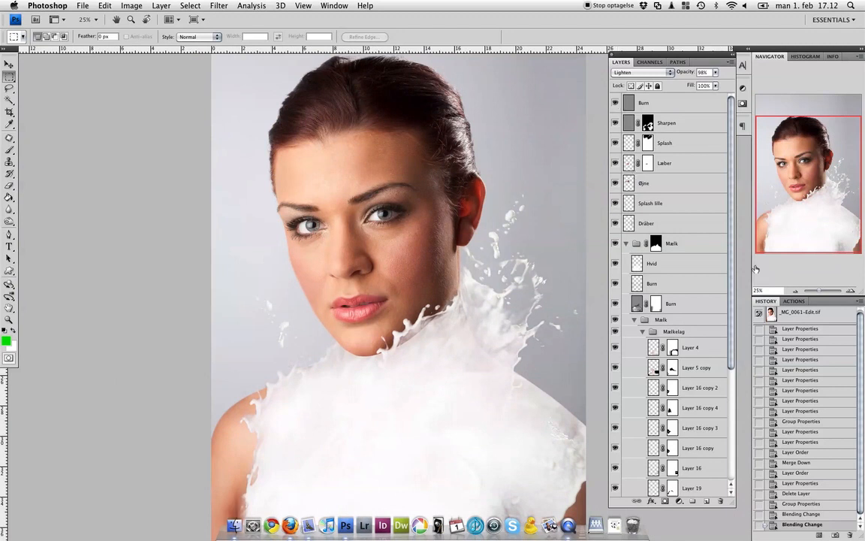
pyautogui.press('super+minus')
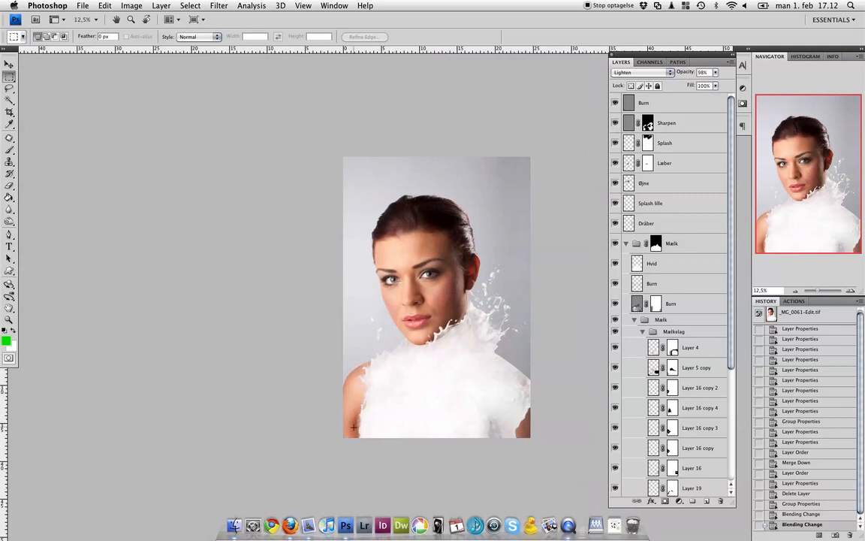
pyautogui.click(616, 104)
pyautogui.click(616, 104)
# Look through the layer stack, select Layer 10 in the Mælkelag group and check its blending mode.
pyautogui.scroll(-9, 728, 177)
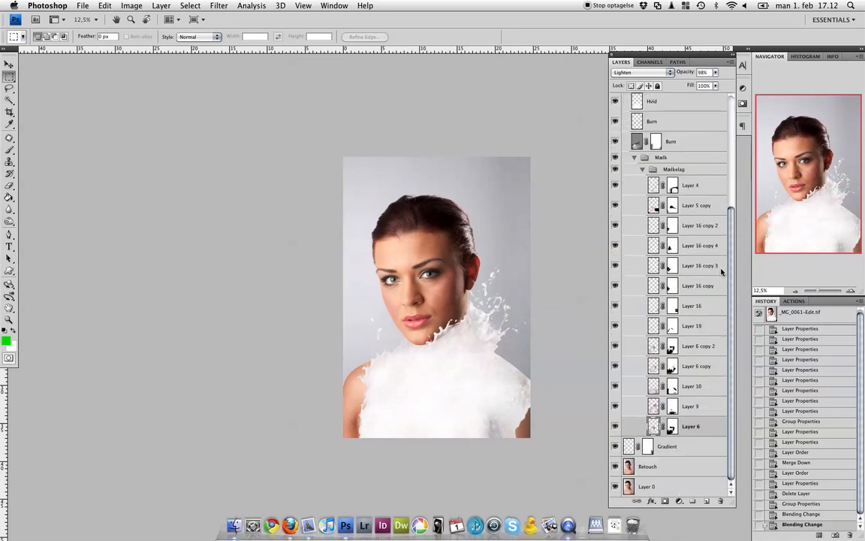
pyautogui.scroll(9, 722, 272)
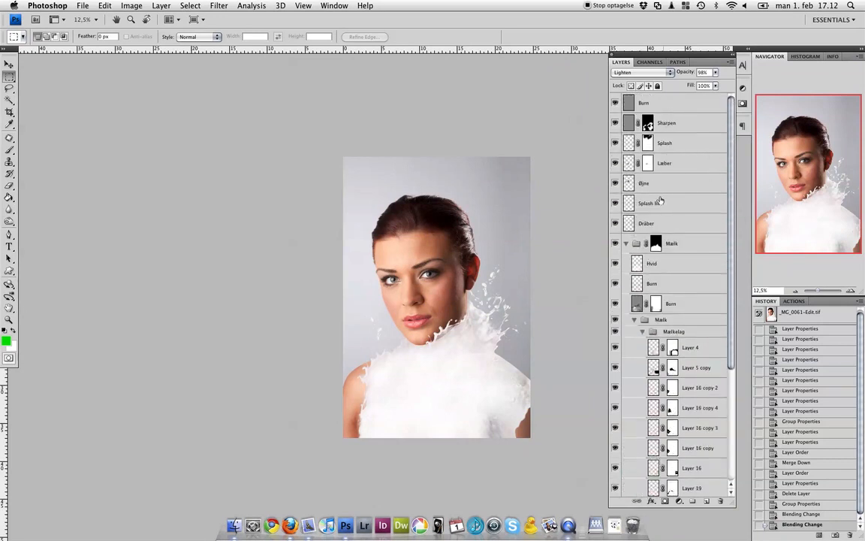
pyautogui.scroll(-8, 691, 407)
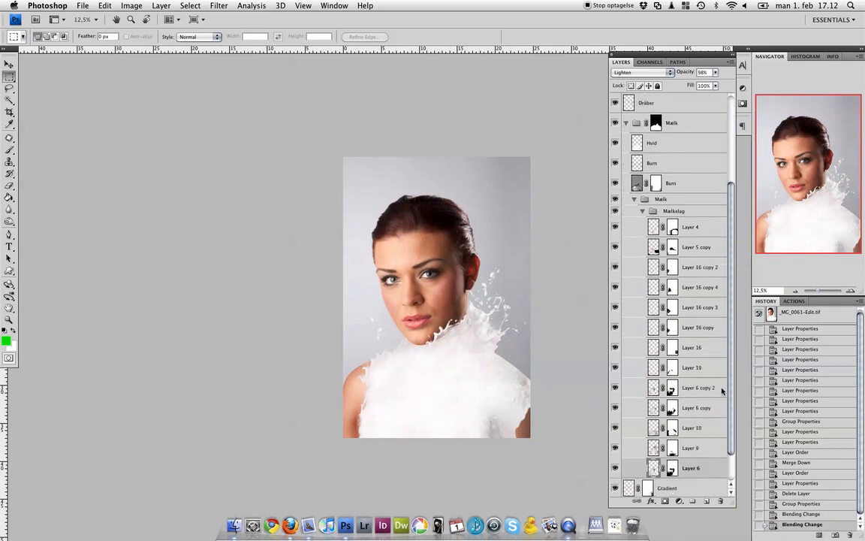
pyautogui.click(692, 407)
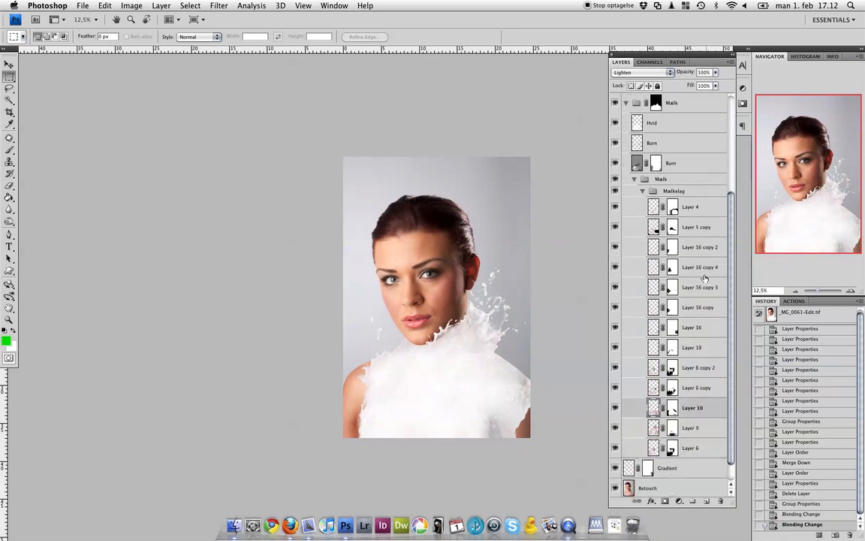
pyautogui.click(643, 76)
pyautogui.click(639, 74)
# Activate the Burn tool to show its brush and settings, and switch to the Dodge tool.
pyautogui.click(12, 223)
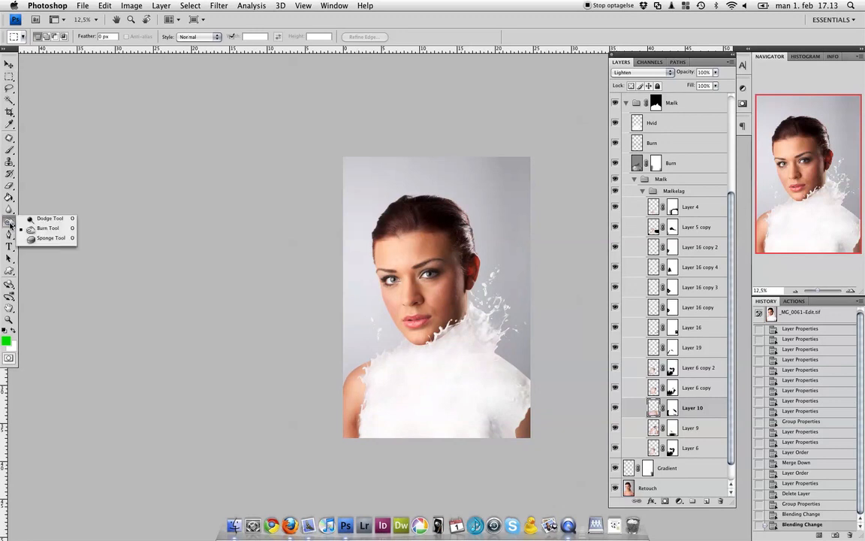
pyautogui.click(25, 235)
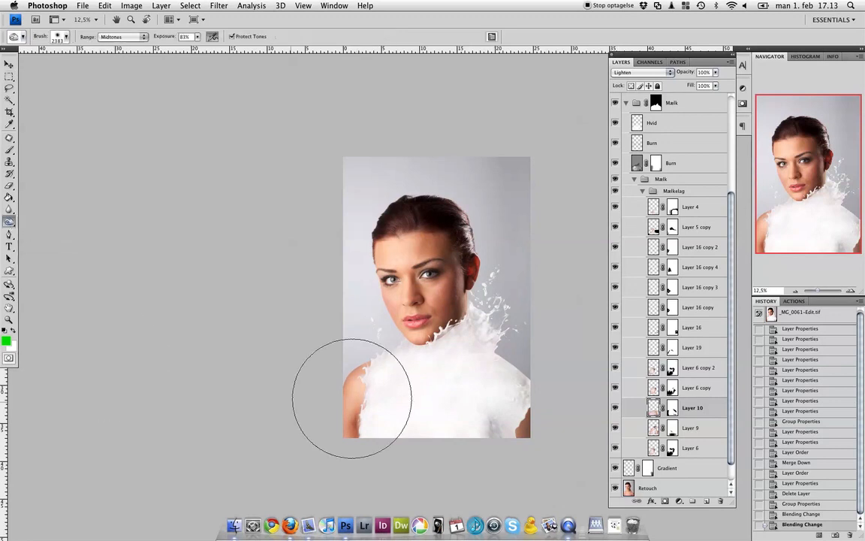
pyautogui.click(10, 223)
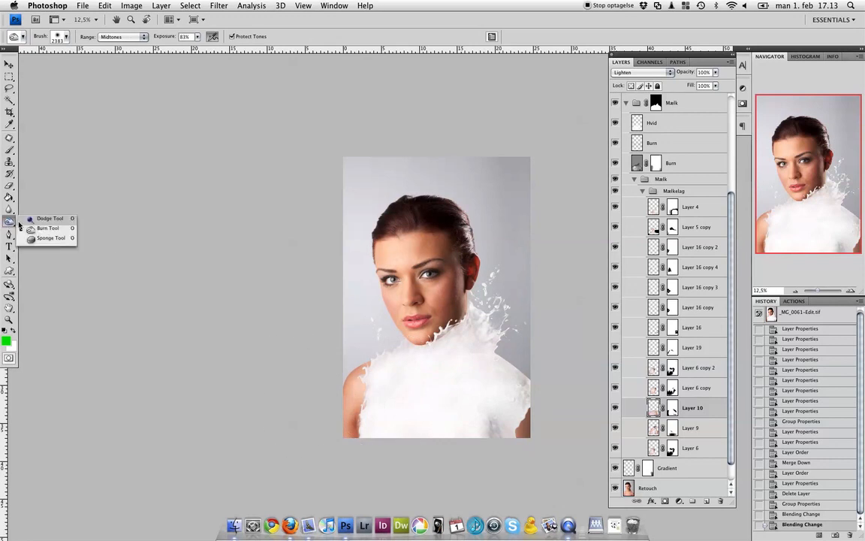
pyautogui.click(22, 227)
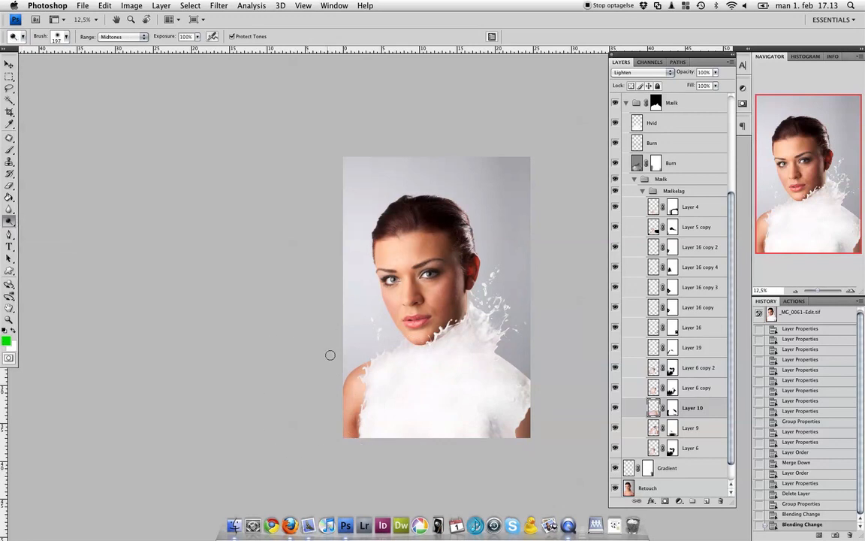
pyautogui.scroll(3, 706, 240)
pyautogui.scroll(-3, 725, 237)
pyautogui.scroll(-1, 698, 255)
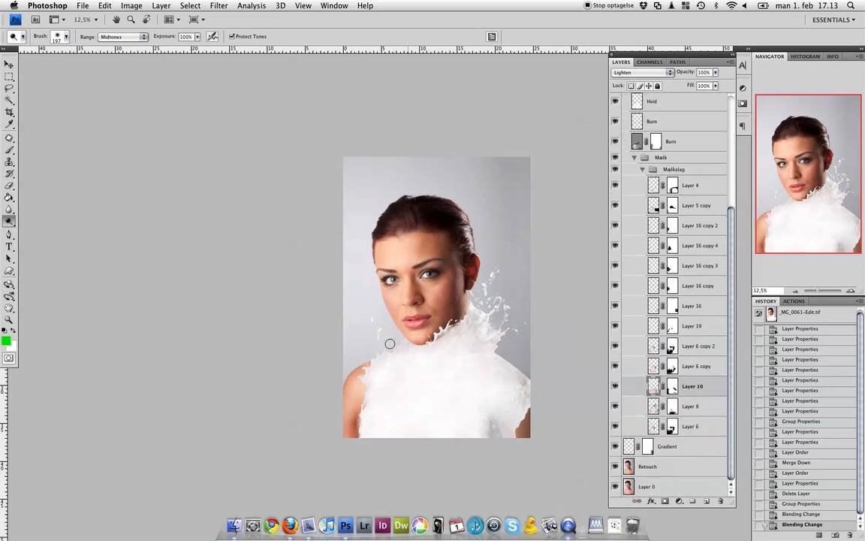